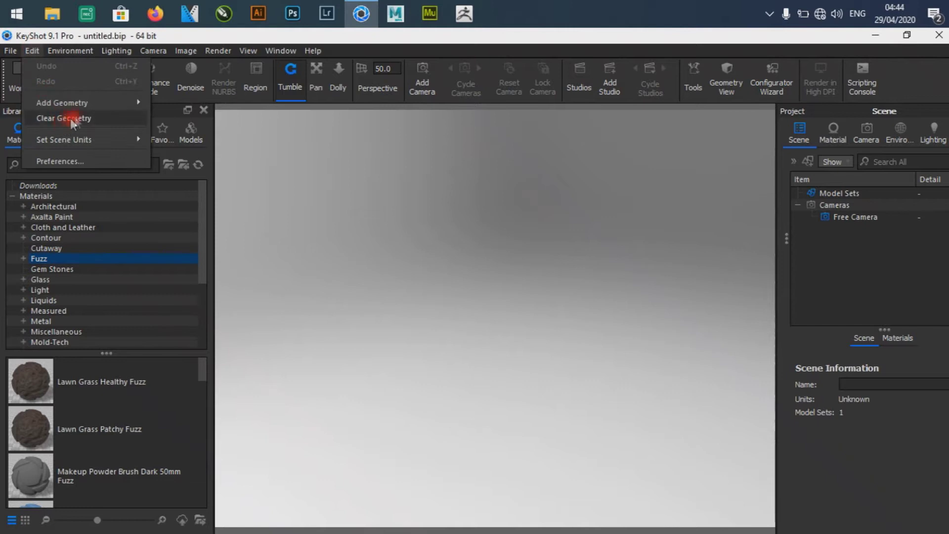
# Step: Add a sphere primitive to the empty scene
pyautogui.moveTo(100, 102)
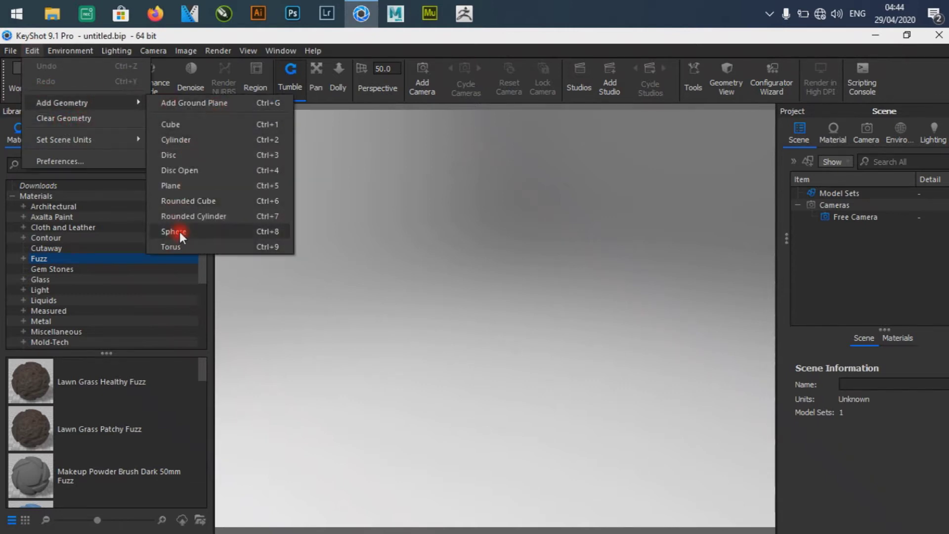
pyautogui.click(28, 51)
pyautogui.click(28, 51)
pyautogui.moveTo(69, 101)
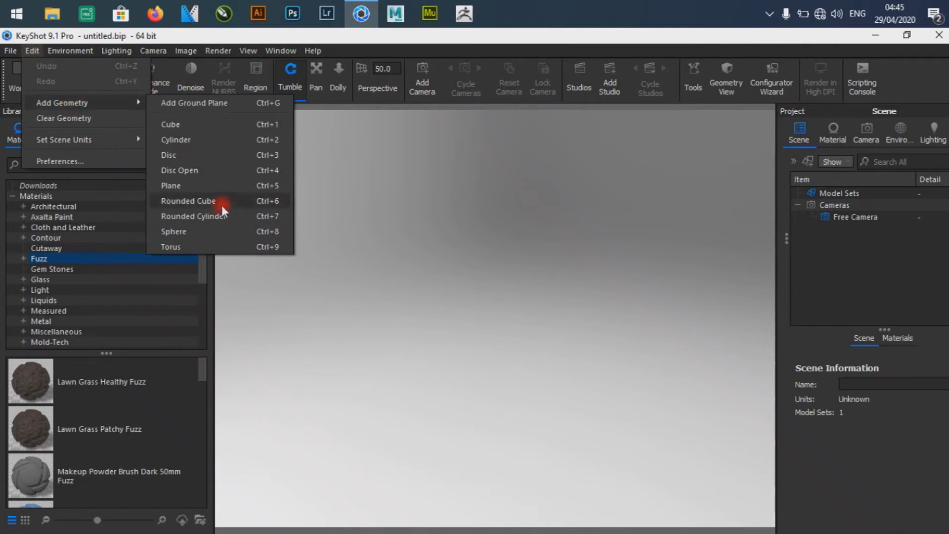
pyautogui.click(185, 233)
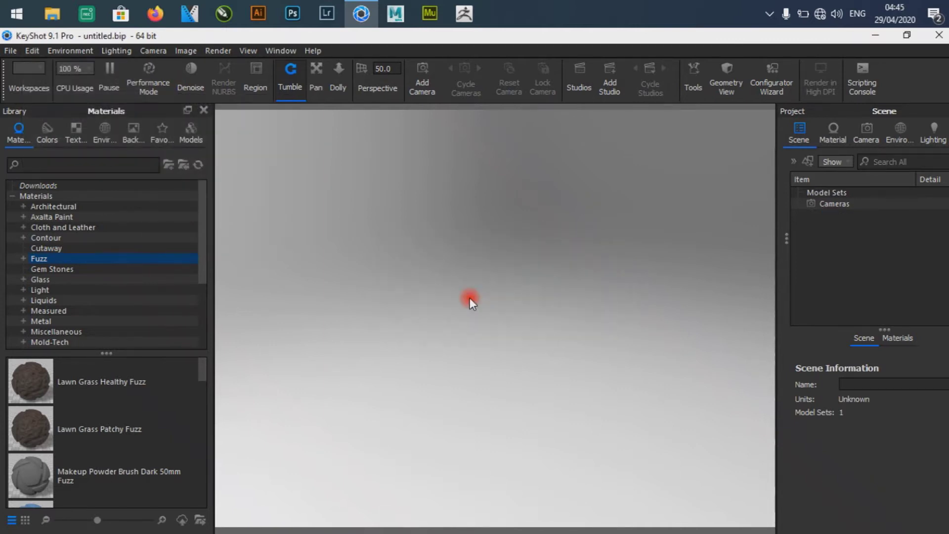
# Step: Raise the sphere to about 3.74 on Y, scale it to about 3.9, and accept the transform
pyautogui.moveTo(500, 339); pyautogui.dragTo(500, 153)
pyautogui.click(518, 471)
pyautogui.moveTo(493, 246); pyautogui.dragTo(630, 514)
pyautogui.click(639, 518)
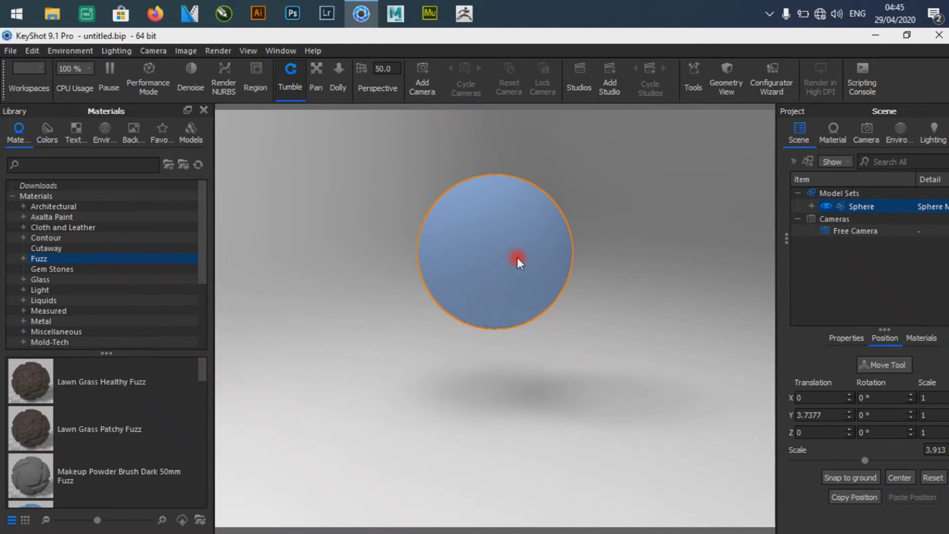
# Step: Open the sphere's material in the Material Graph and arrange its Diffuse node in the graph
pyautogui.click(894, 212)
pyautogui.doubleClick(883, 209)
pyautogui.click(883, 221)
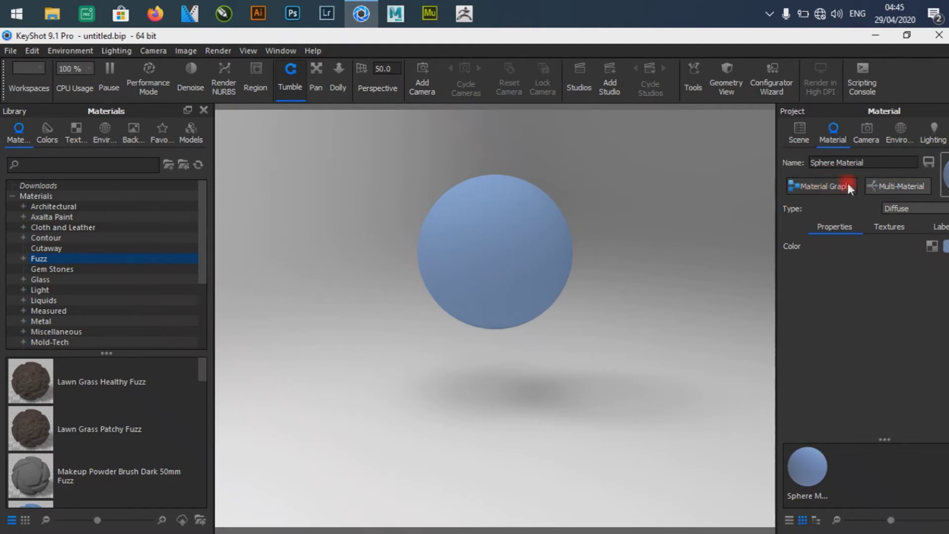
pyautogui.click(837, 186)
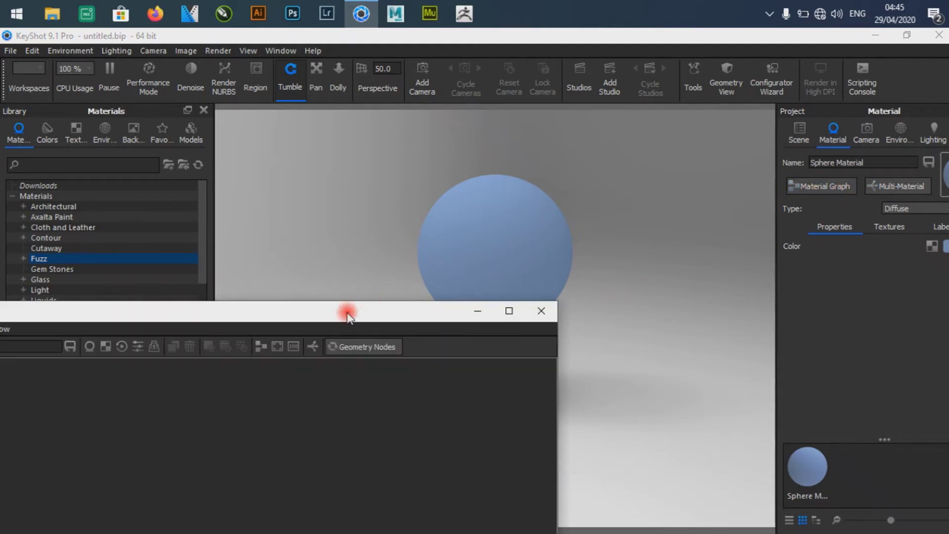
pyautogui.moveTo(345, 317); pyautogui.dragTo(608, 86)
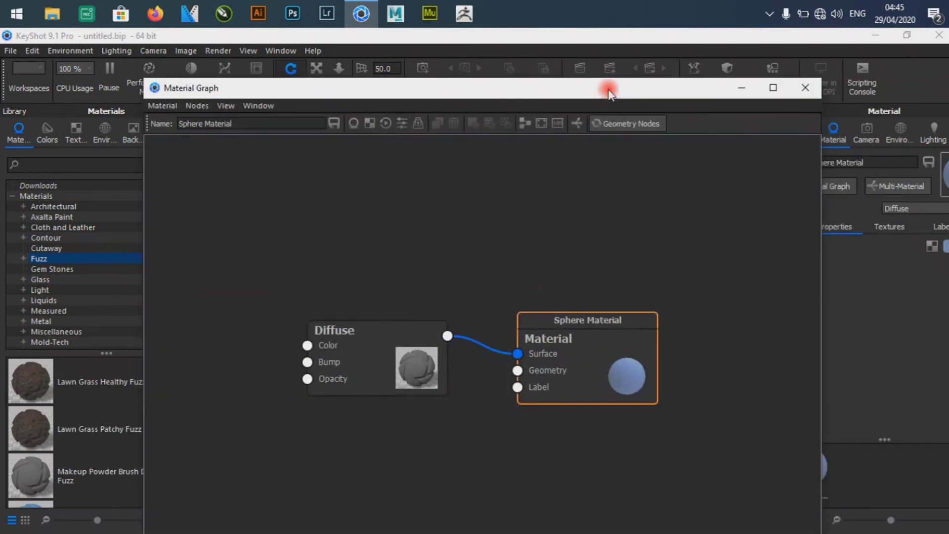
pyautogui.moveTo(444, 358); pyautogui.dragTo(420, 327)
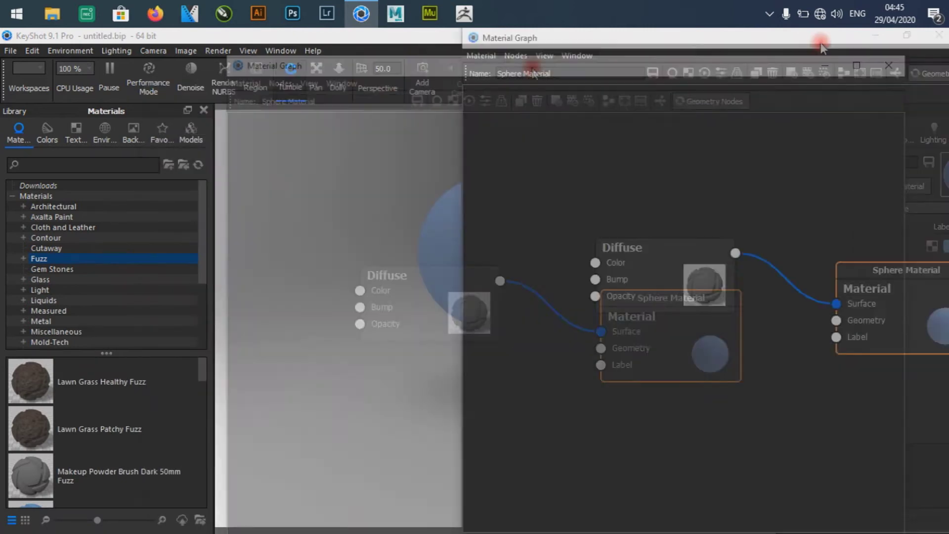
pyautogui.moveTo(820, 47); pyautogui.dragTo(411, 79)
# Step: Add a Fuzz geometry node and connect its output to the Geometry input of the Sphere Material node
pyautogui.rightClick(316, 454)
pyautogui.moveTo(375, 390)
pyautogui.moveTo(390, 404)
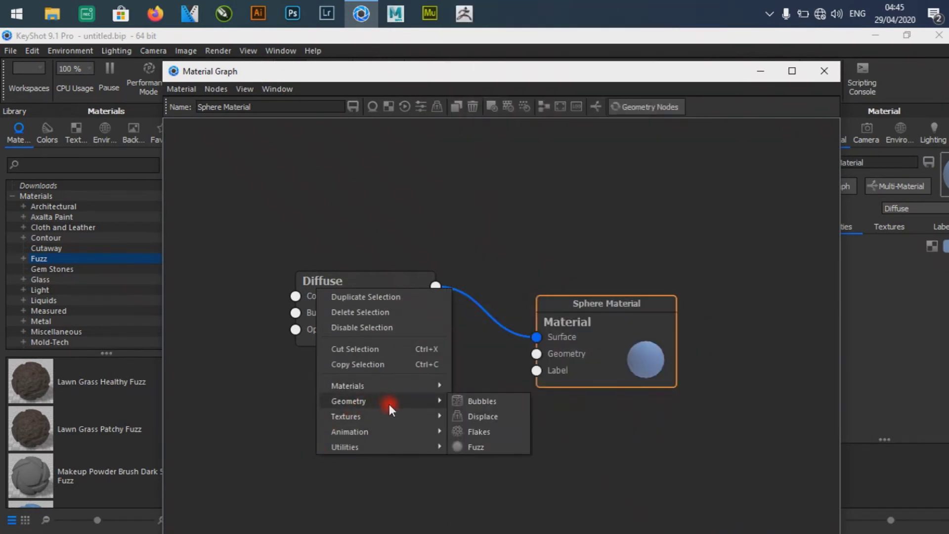
pyautogui.click(478, 447)
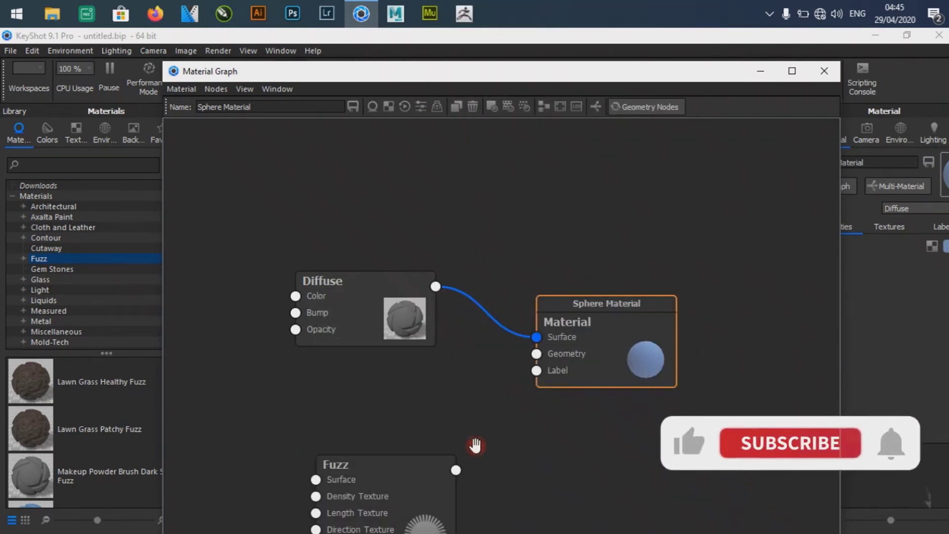
pyautogui.moveTo(435, 469); pyautogui.dragTo(536, 354)
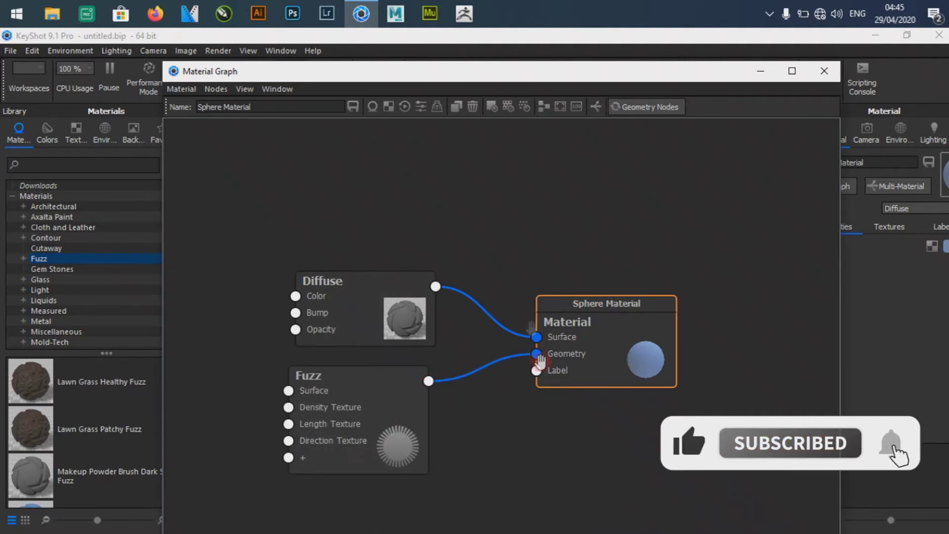
# Step: Execute the geometry nodes to generate the fuzz and inspect it on the sphere
pyautogui.moveTo(499, 71); pyautogui.dragTo(254, 69)
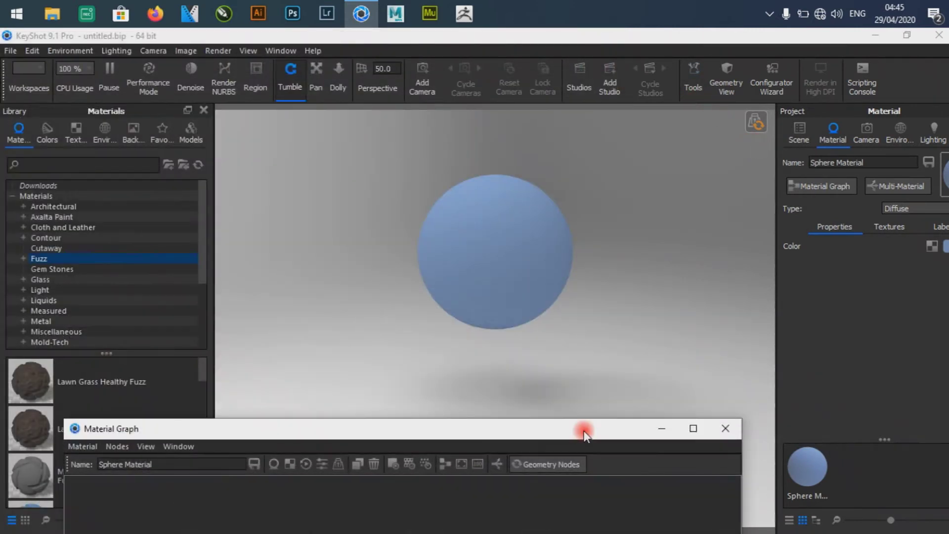
pyautogui.moveTo(585, 434)
pyautogui.mouseDown()
pyautogui.moveTo(608, 252)
pyautogui.moveTo(603, 310)
pyautogui.mouseUp()
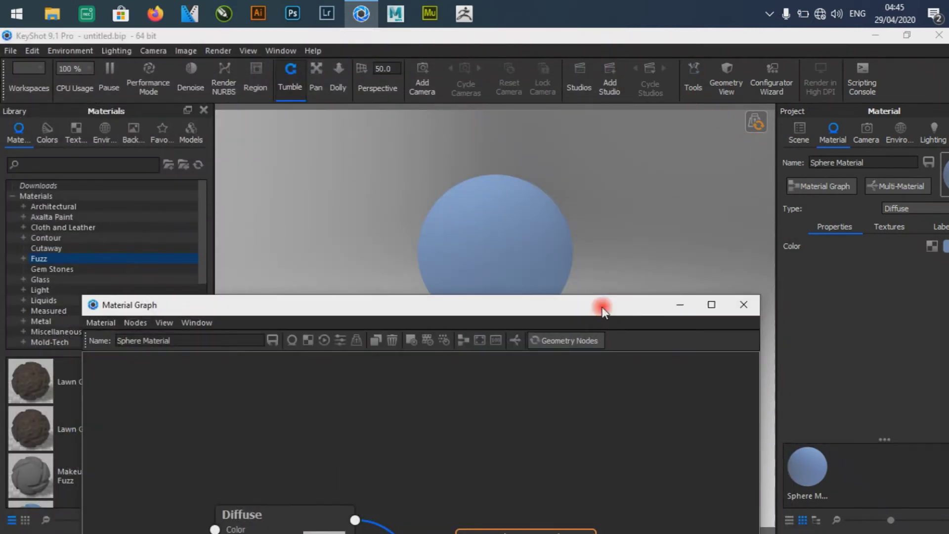
pyautogui.click(565, 348)
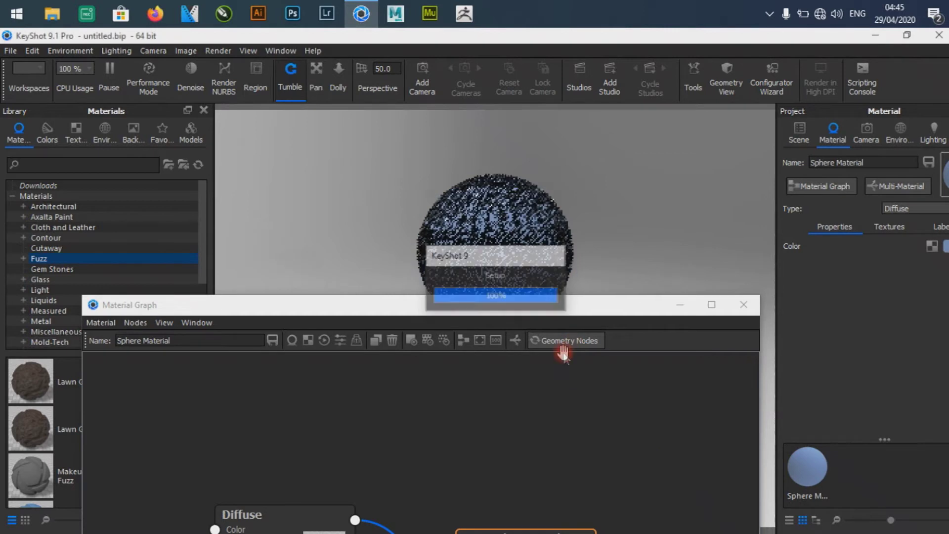
pyautogui.scroll(10, 483, 267)
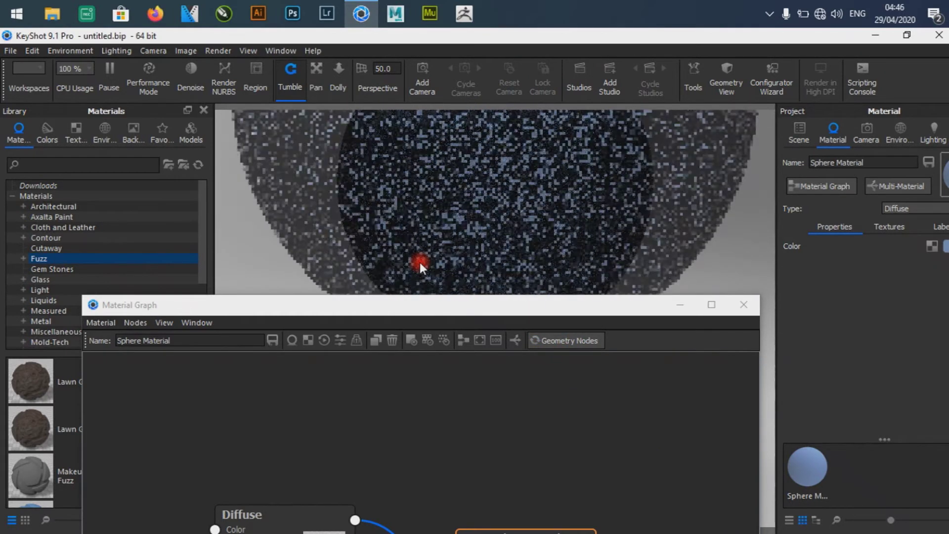
pyautogui.scroll(-5, 487, 235)
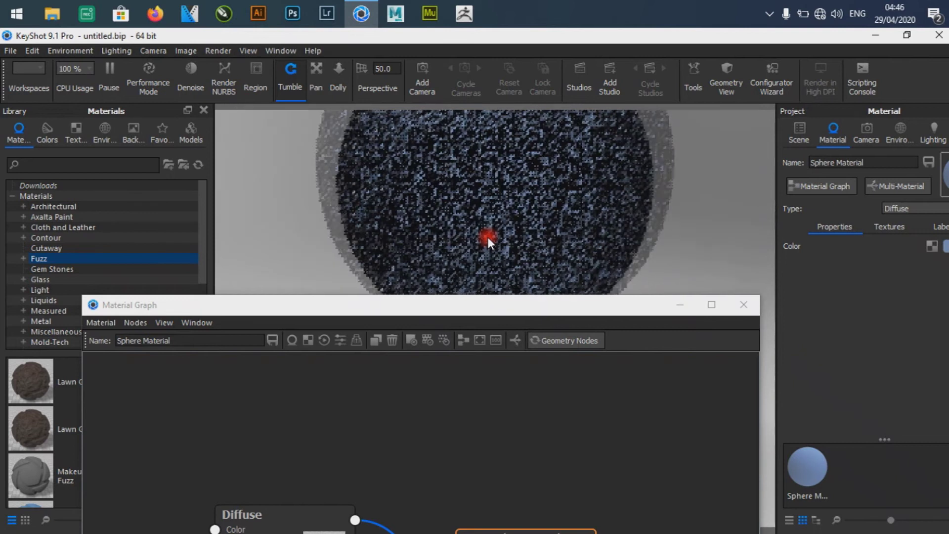
pyautogui.scroll(-3, 487, 237)
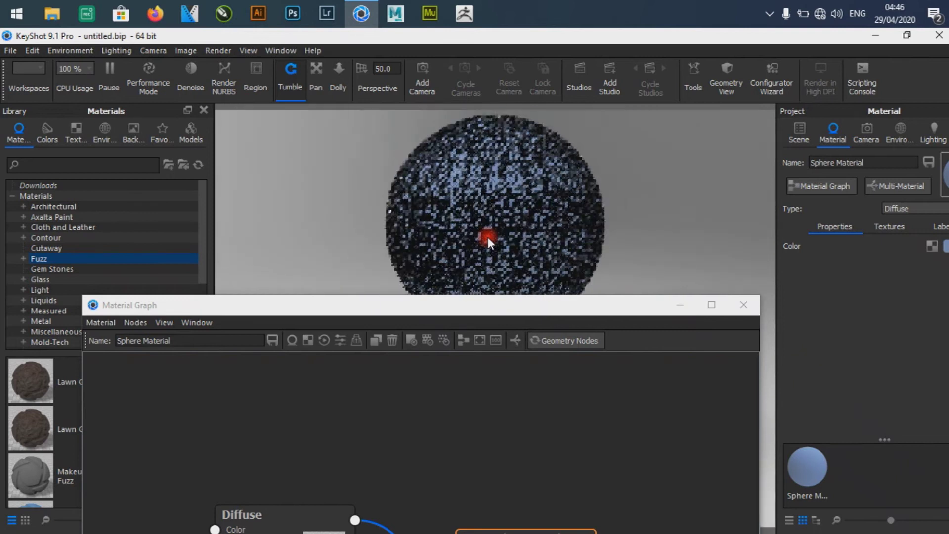
# Step: Open the Fuzz node's properties and set its Length to 2
pyautogui.moveTo(521, 305); pyautogui.dragTo(466, 34)
pyautogui.click(201, 386)
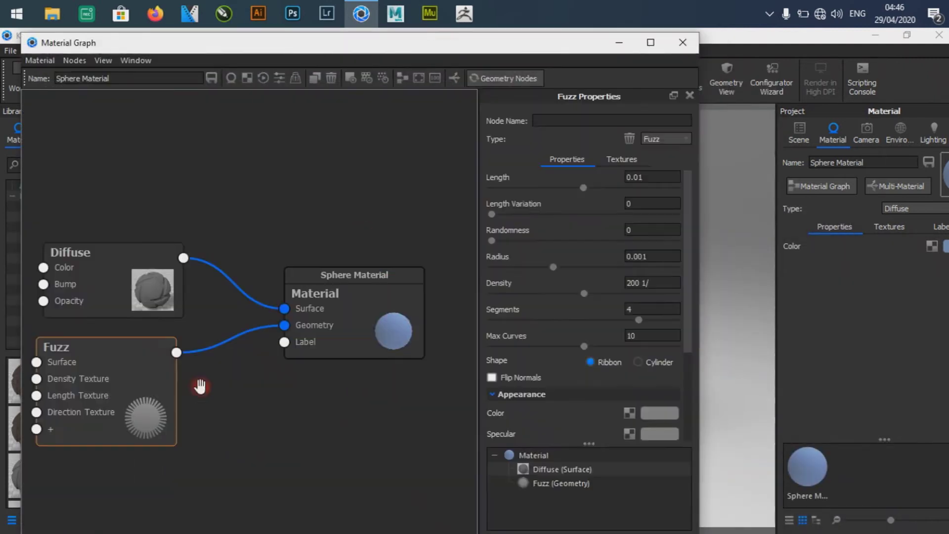
pyautogui.moveTo(493, 50); pyautogui.dragTo(222, 74)
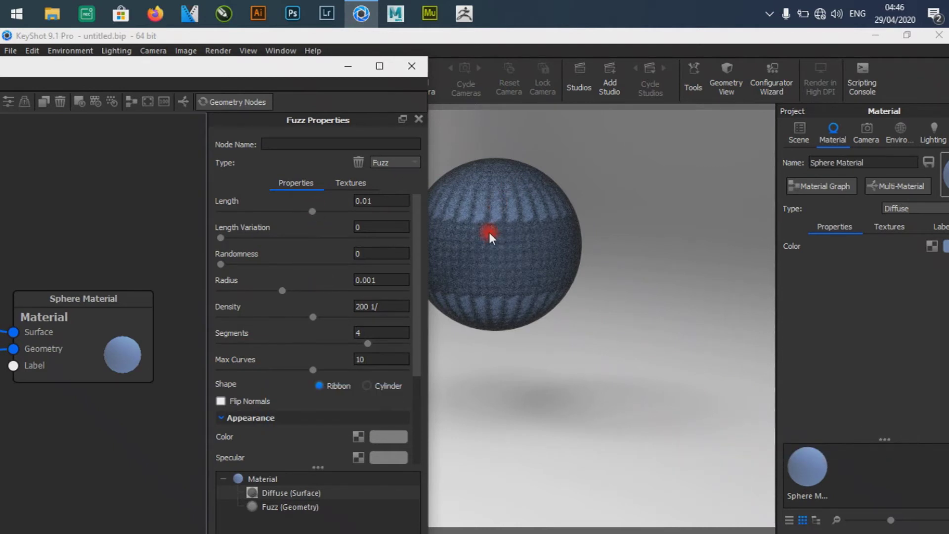
pyautogui.scroll(5, 490, 237)
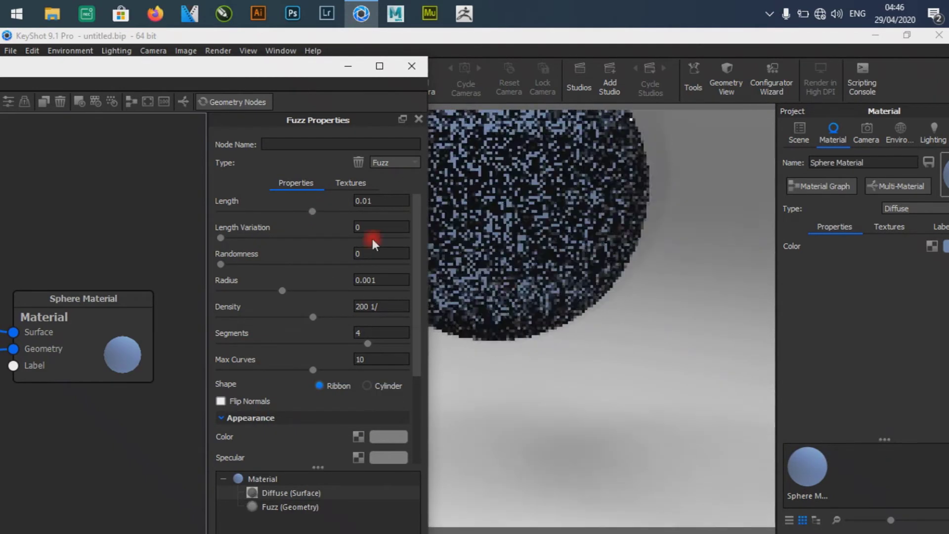
pyautogui.click(387, 201)
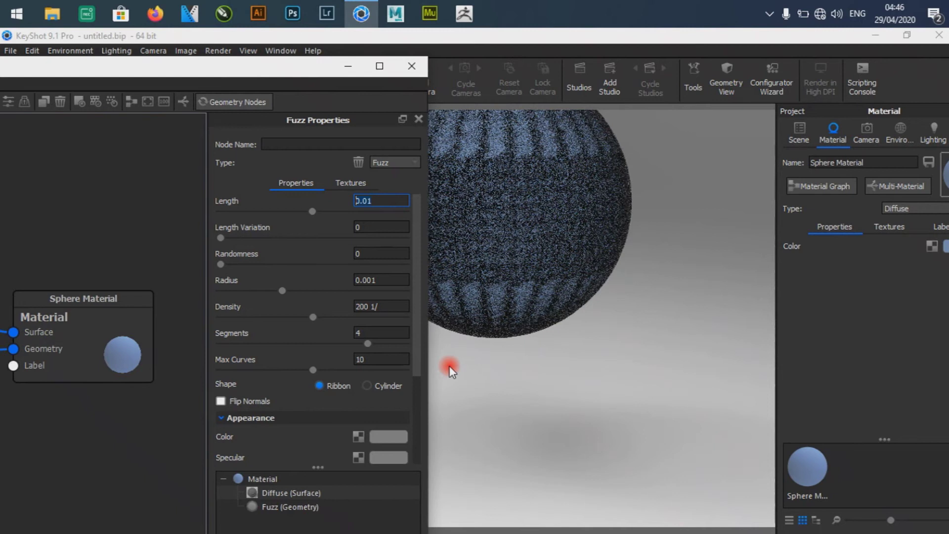
pyautogui.write('2')
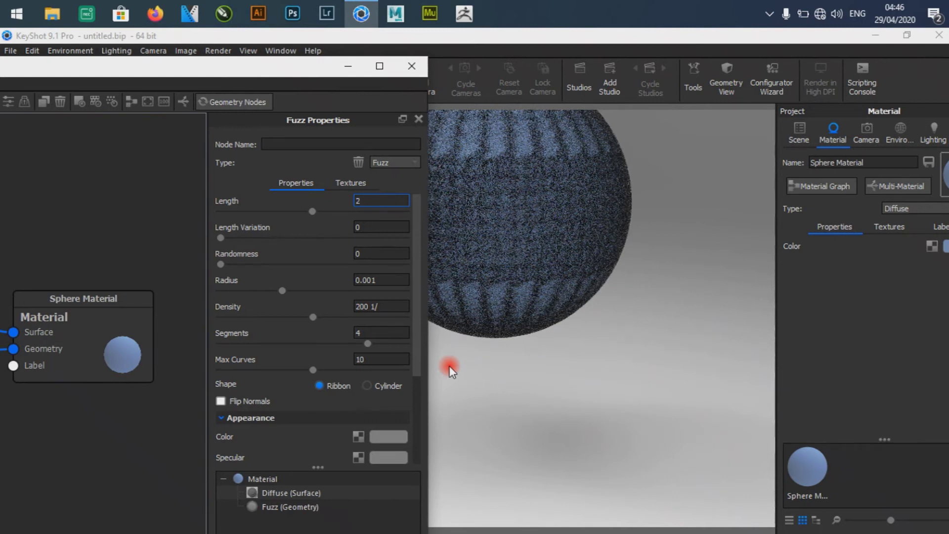
pyautogui.press('Return')
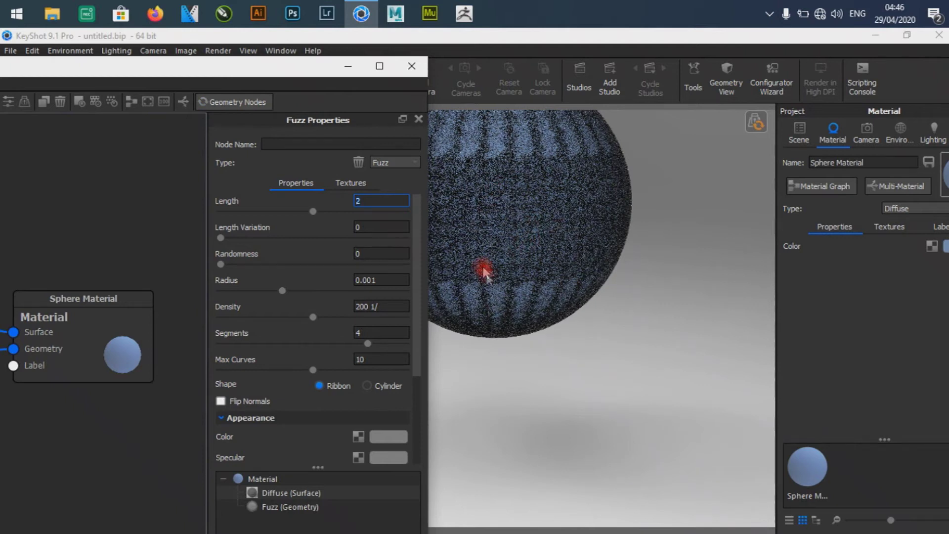
# Step: Update the sphere's fuzz geometry, close the Material Graph, and dolly out to show the whole fuzzy sphere
pyautogui.moveTo(536, 221); pyautogui.dragTo(653, 417)
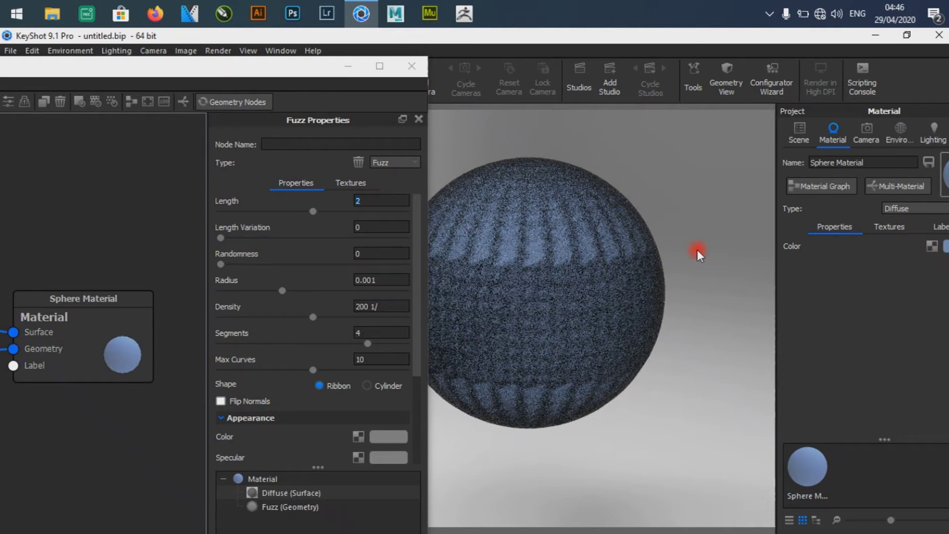
pyautogui.moveTo(268, 70); pyautogui.dragTo(314, 93)
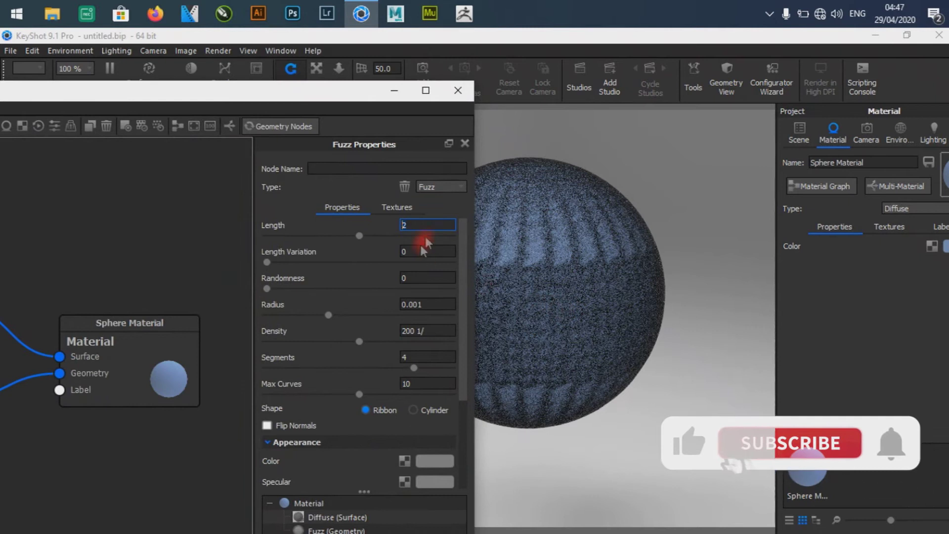
pyautogui.click(569, 338)
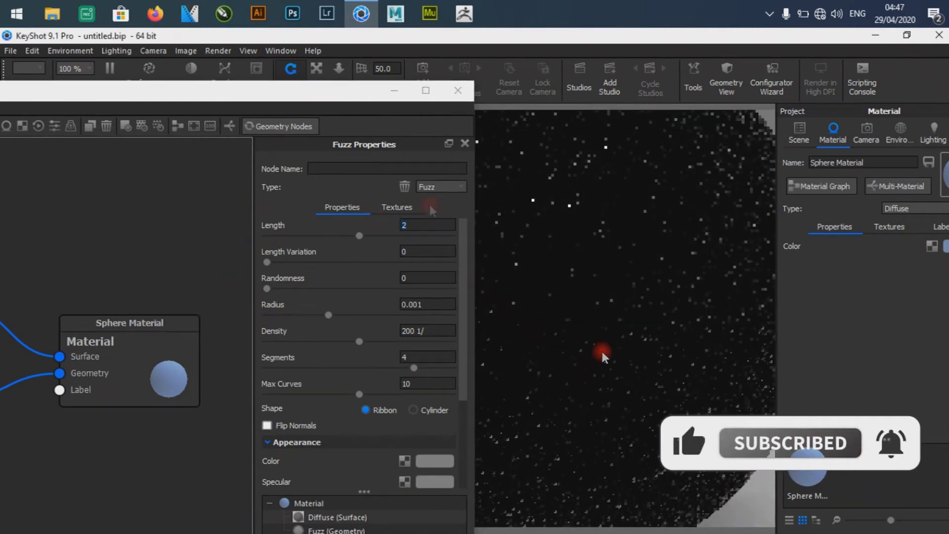
pyautogui.moveTo(285, 94); pyautogui.dragTo(451, 163)
pyautogui.click(652, 163)
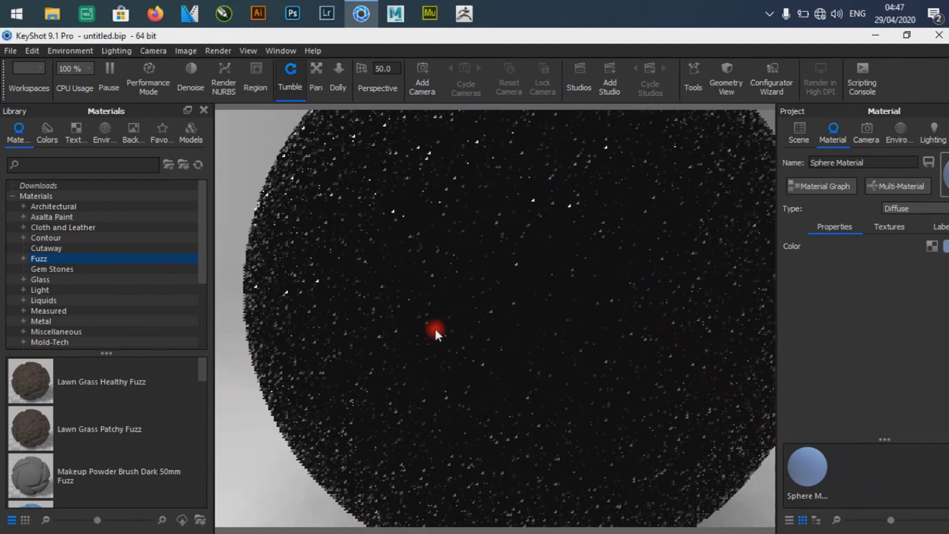
pyautogui.keyDown('alt'); pyautogui.moveTo(436, 330); pyautogui.dragTo(571, 341, button='right'); pyautogui.keyUp('alt')
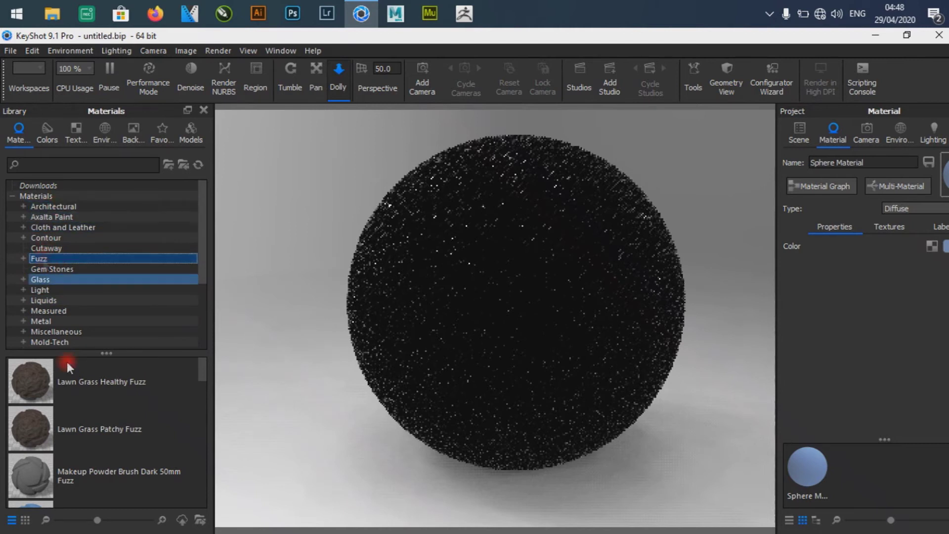
# Step: Browse the ready-made Fuzz materials in the material library
pyautogui.click(109, 416)
pyautogui.scroll(-10, 108, 417)
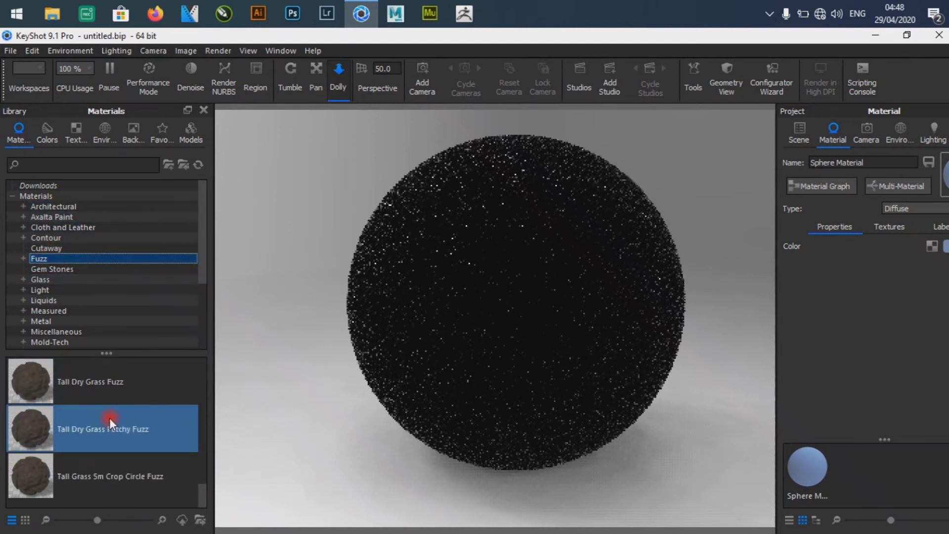
pyautogui.scroll(8, 109, 417)
pyautogui.scroll(-4, 115, 393)
pyautogui.scroll(-3, 116, 393)
pyautogui.scroll(5, 111, 425)
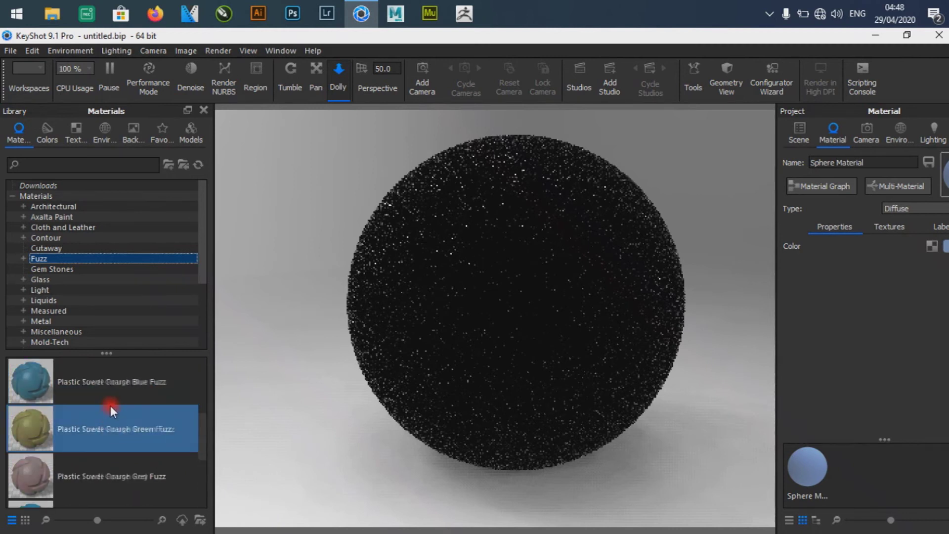
pyautogui.scroll(-5, 111, 405)
# Step: Start a new empty scene, discarding the current fuzzy sphere
pyautogui.click(12, 52)
pyautogui.click(13, 67)
pyautogui.click(527, 303)
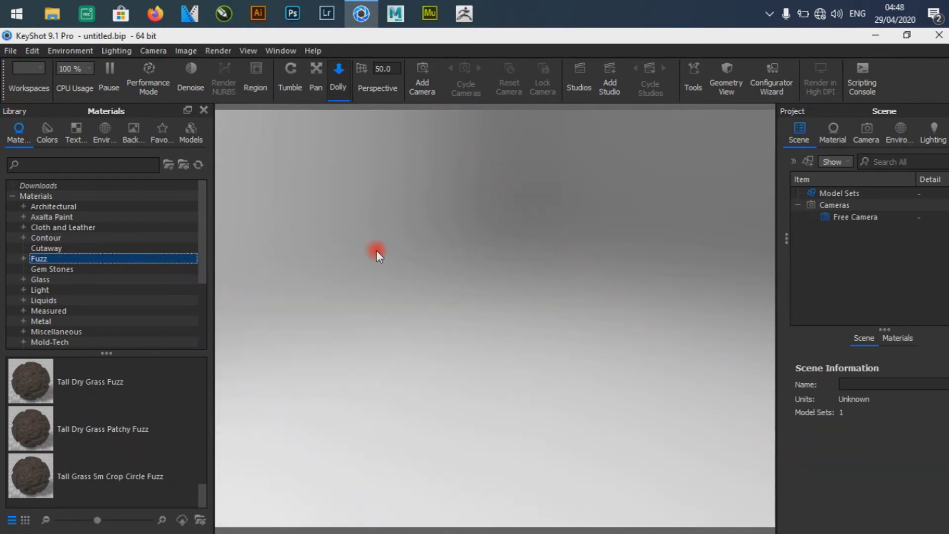
# Step: Add a sphere to the scene, raise it to a Y translation of about 3.36, and scale it up to about 2.42
pyautogui.click(31, 51)
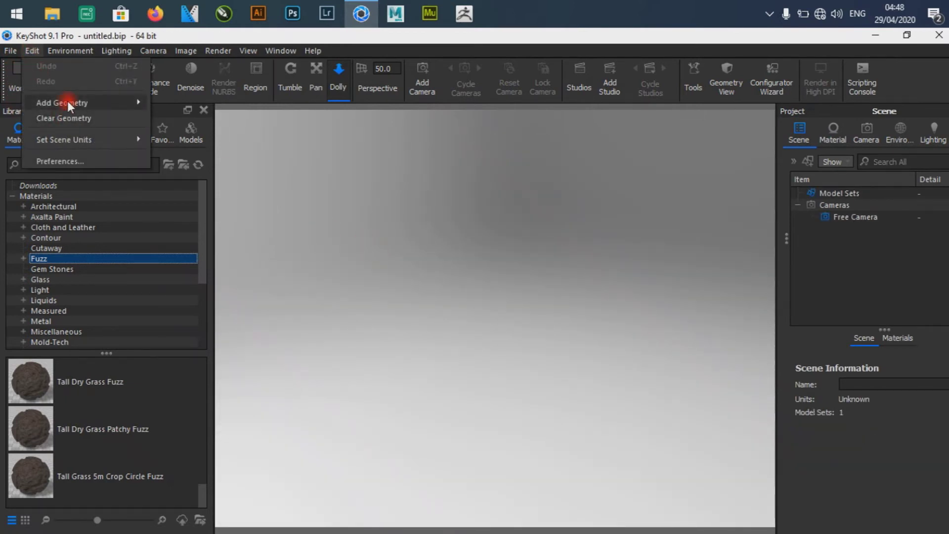
pyautogui.moveTo(68, 101)
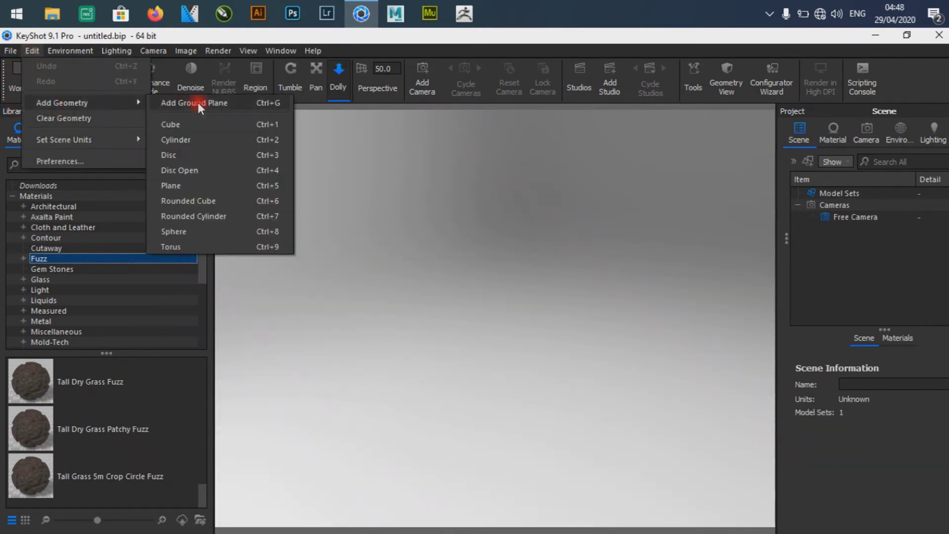
pyautogui.click(180, 230)
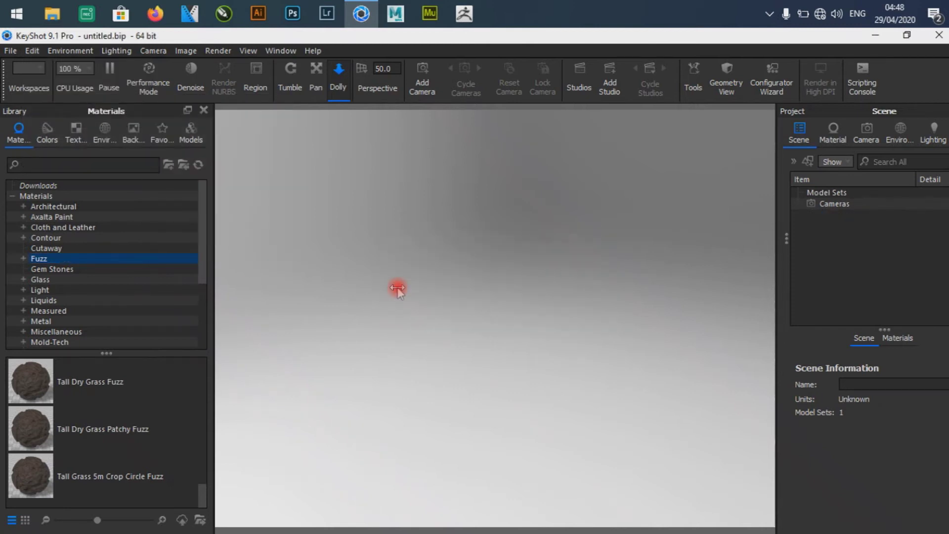
pyautogui.moveTo(494, 271); pyautogui.dragTo(508, 161)
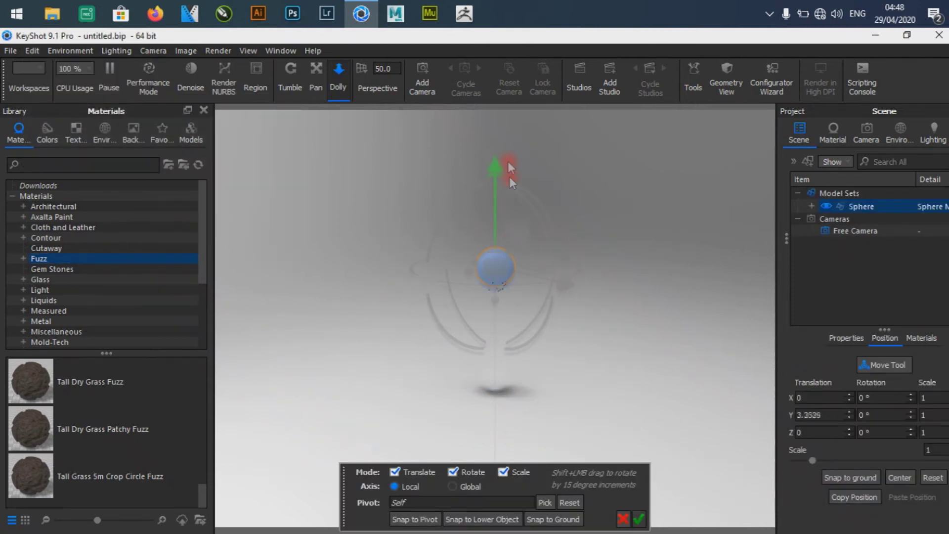
pyautogui.moveTo(494, 269); pyautogui.dragTo(642, 425)
pyautogui.click(639, 519)
# Step: Apply the Plastic Towel Coarse Green Fuzz material from the Fuzz library to the sphere and frame it up close
pyautogui.click(134, 380)
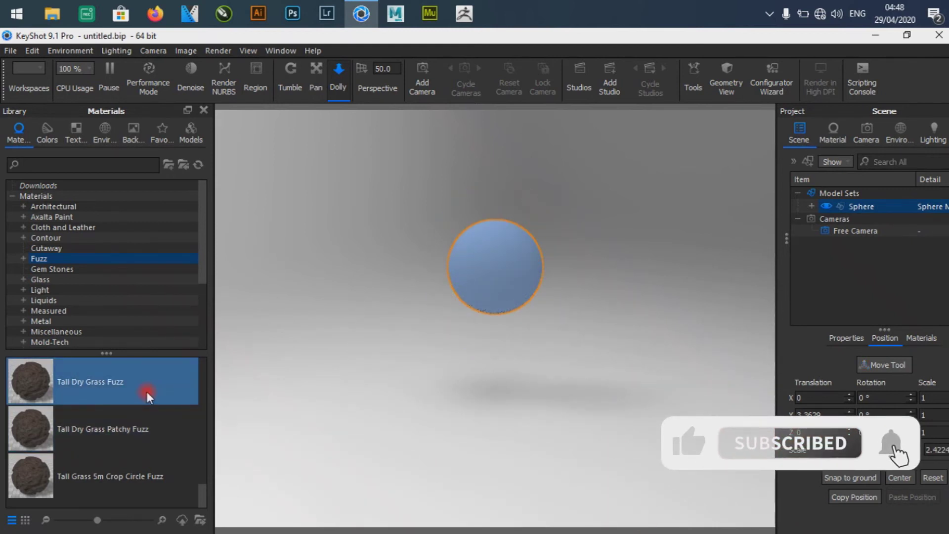
pyautogui.scroll(5, 147, 438)
pyautogui.scroll(-2, 147, 438)
pyautogui.moveTo(148, 438); pyautogui.dragTo(535, 280)
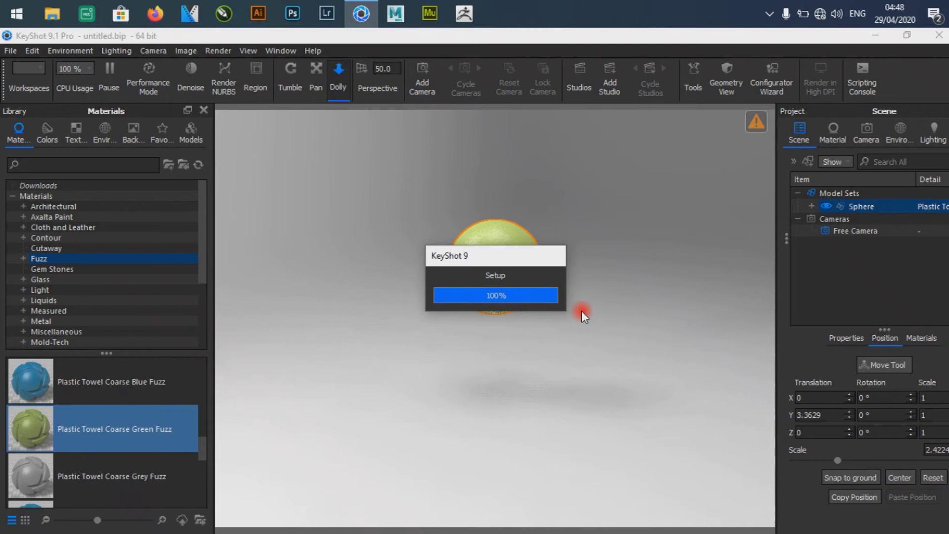
pyautogui.scroll(6, 500, 244)
pyautogui.moveTo(490, 259); pyautogui.dragTo(485, 348, button='middle')
pyautogui.scroll(5, 485, 347)
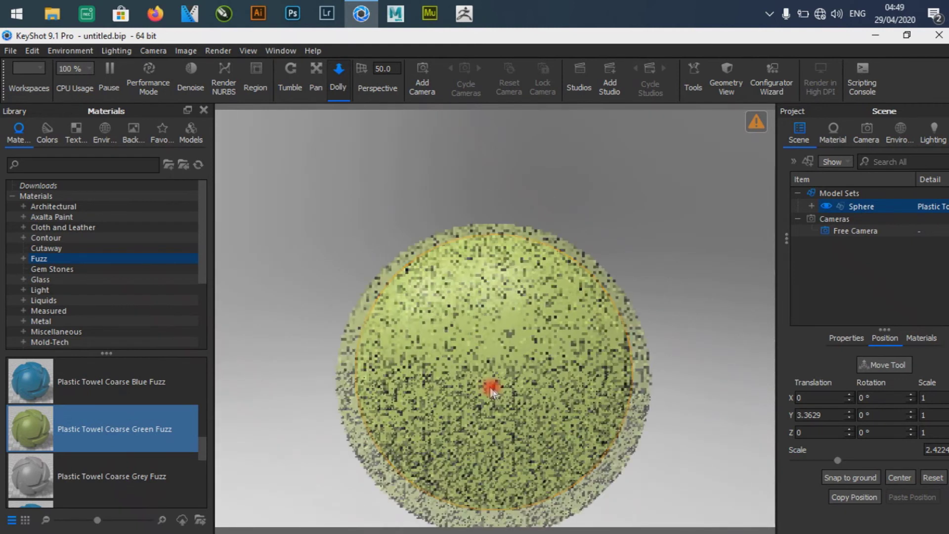
pyautogui.moveTo(491, 387); pyautogui.dragTo(493, 315, button='middle')
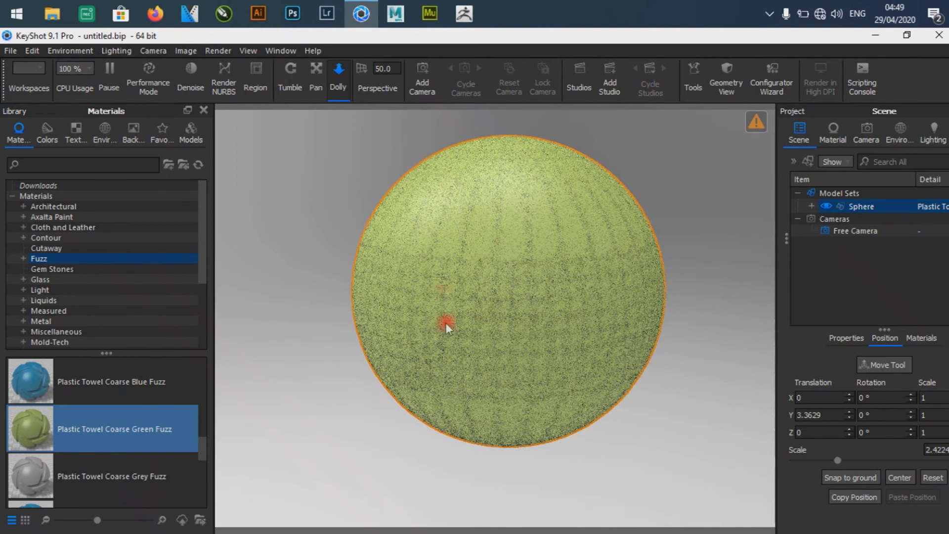
# Step: Open the sphere's material in the Material Graph and show the Fuzz node's properties
pyautogui.doubleClick(861, 206)
pyautogui.click(870, 220)
pyautogui.doubleClick(870, 219)
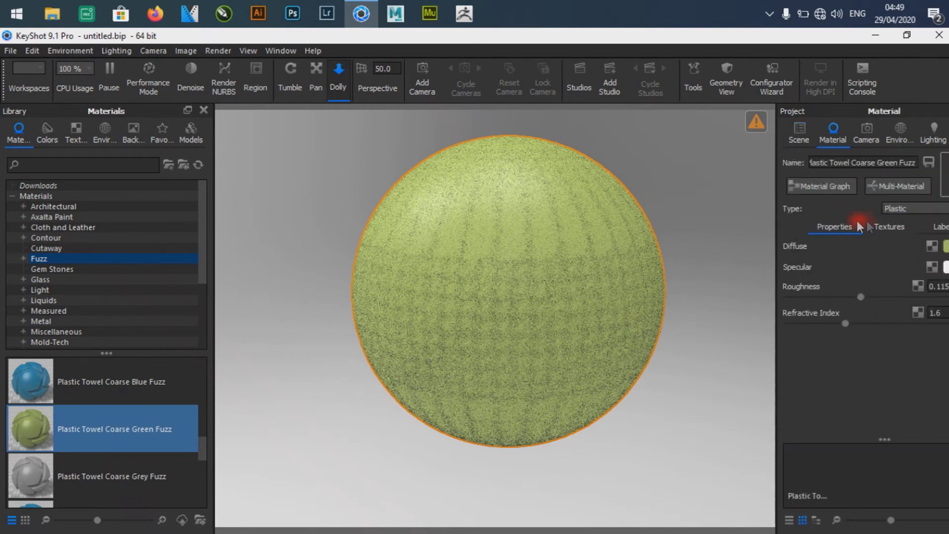
pyautogui.click(820, 188)
pyautogui.moveTo(436, 169); pyautogui.dragTo(204, 64)
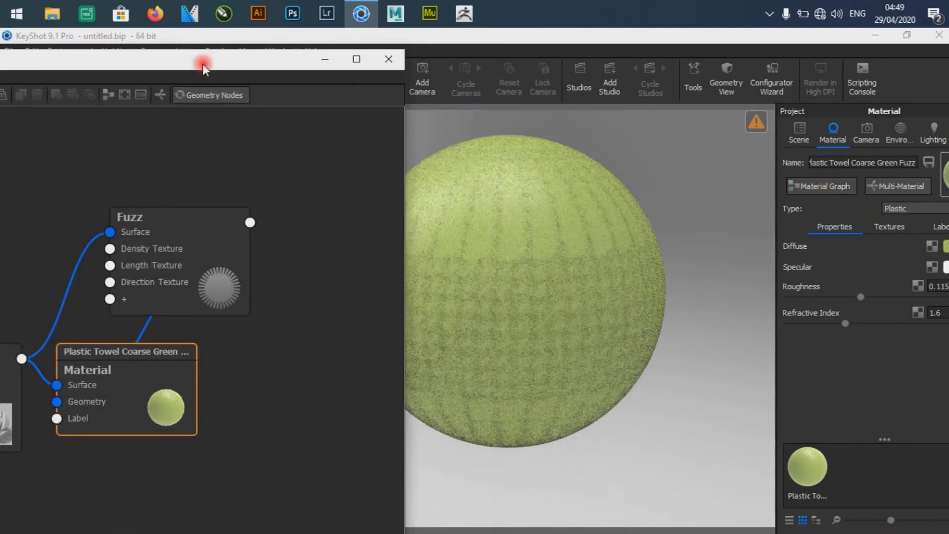
pyautogui.doubleClick(178, 258)
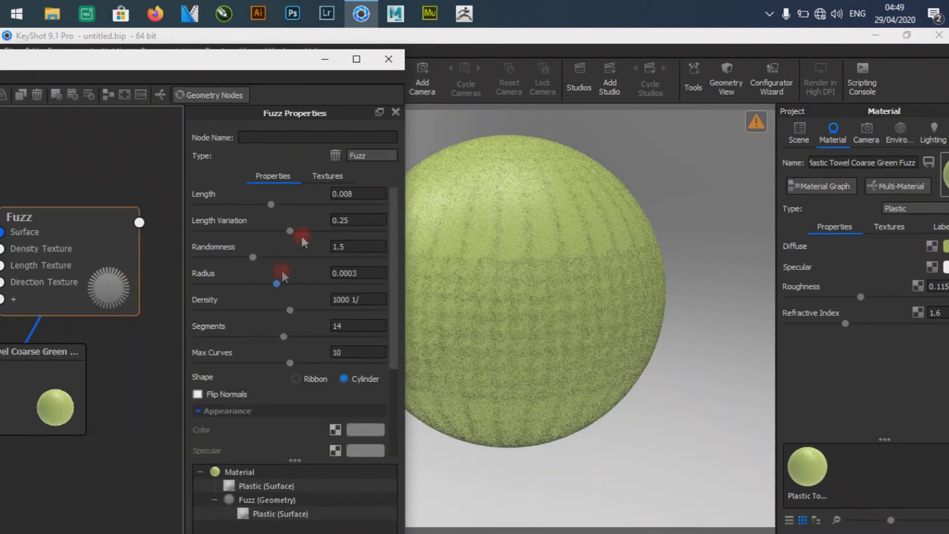
# Step: Set the Fuzz node's Length to 1 and update the sphere's fuzz geometry
pyautogui.moveTo(348, 194); pyautogui.dragTo(311, 208)
pyautogui.write('1')
pyautogui.press('Return')
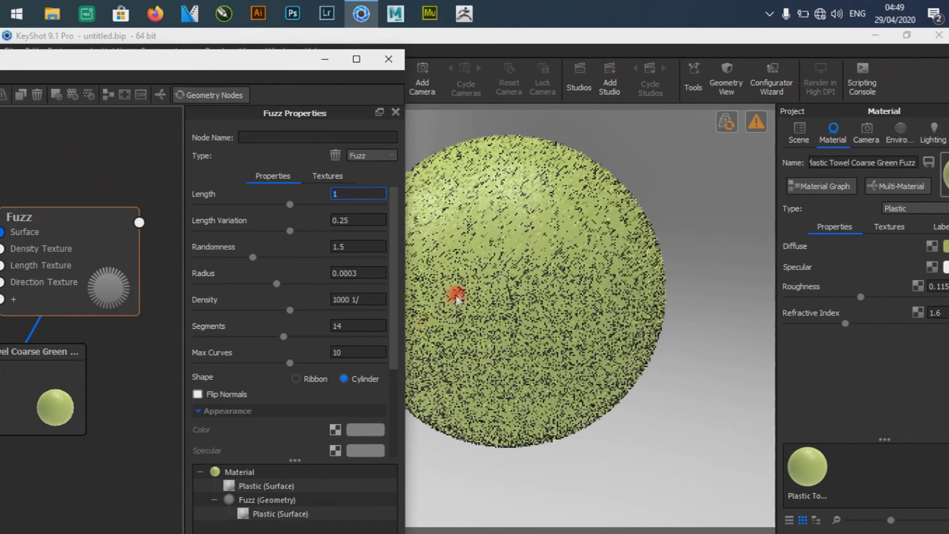
pyautogui.click(748, 124)
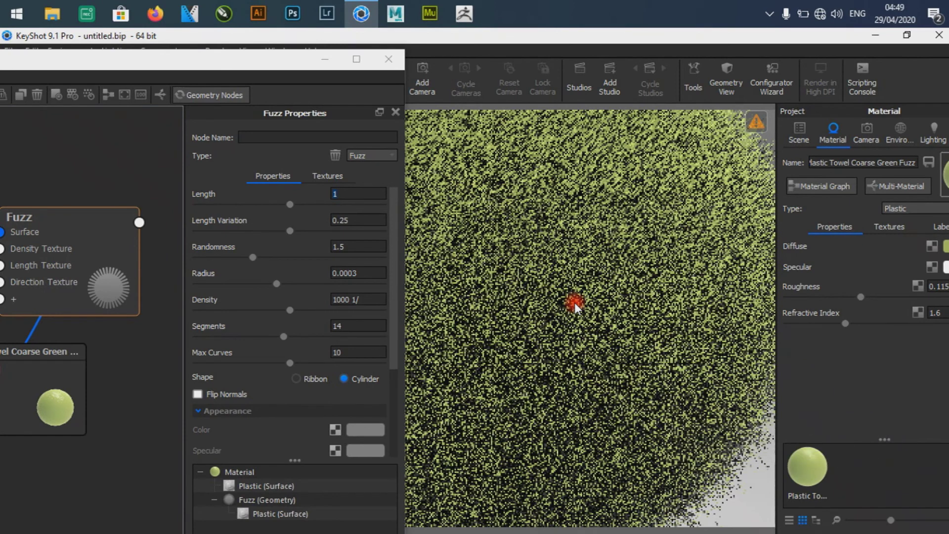
# Step: Examine the sphere's fuzz from farther out with the Material Graph window moved aside, and bring the whole graph back into view
pyautogui.moveTo(303, 60); pyautogui.dragTo(547, 312)
pyautogui.moveTo(402, 144)
pyautogui.mouseDown()
pyautogui.moveTo(397, 182)
pyautogui.moveTo(399, 165)
pyautogui.moveTo(437, 239)
pyautogui.moveTo(506, 276)
pyautogui.moveTo(572, 463)
pyautogui.mouseUp()
pyautogui.moveTo(483, 309); pyautogui.dragTo(282, 47)
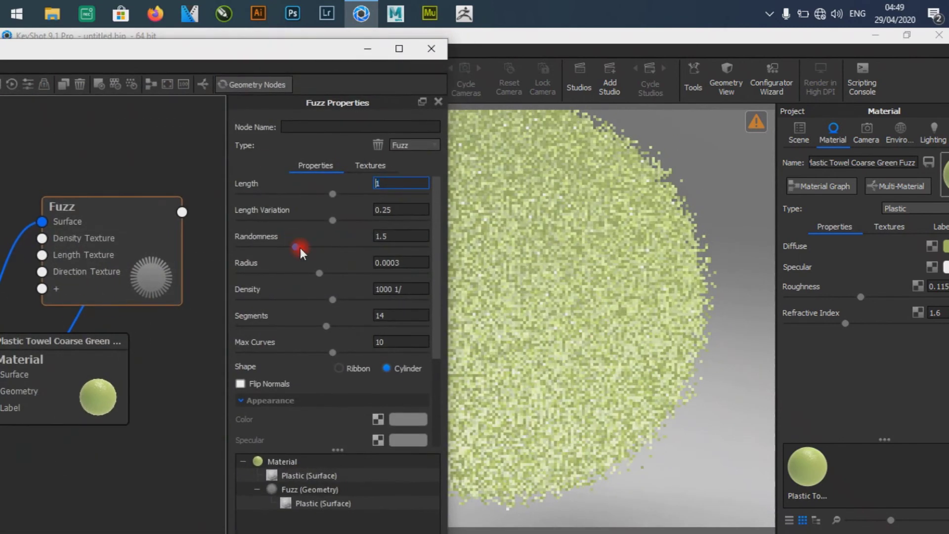
pyautogui.click(425, 301)
pyautogui.moveTo(311, 55); pyautogui.dragTo(184, 86)
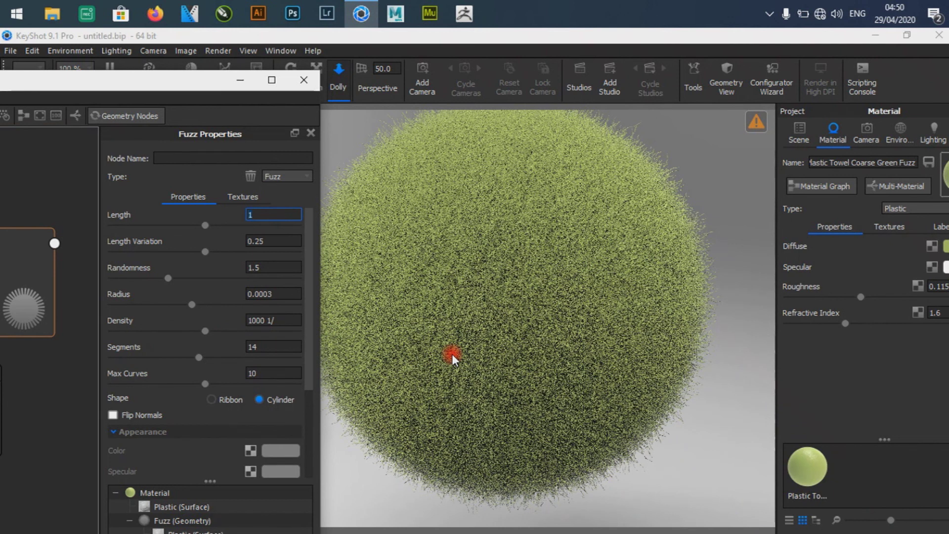
pyautogui.moveTo(154, 91); pyautogui.dragTo(606, 39)
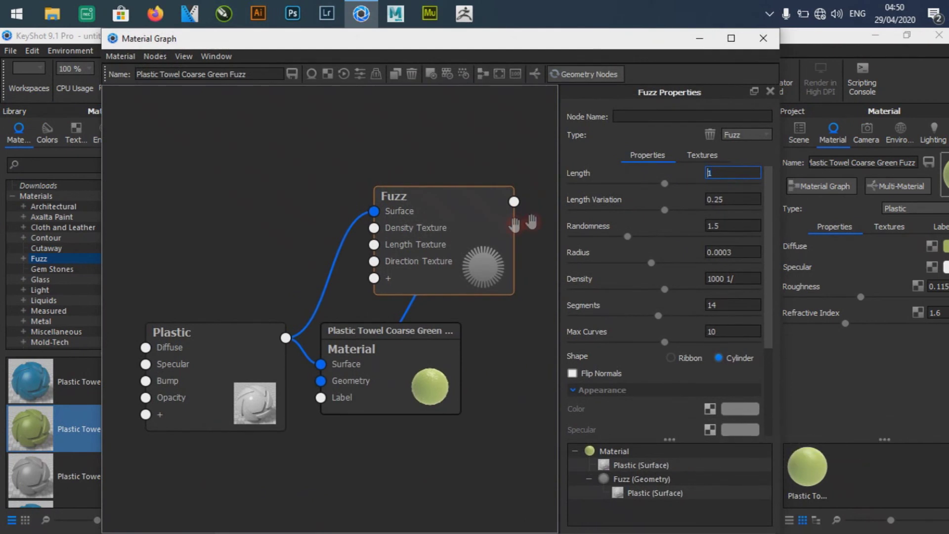